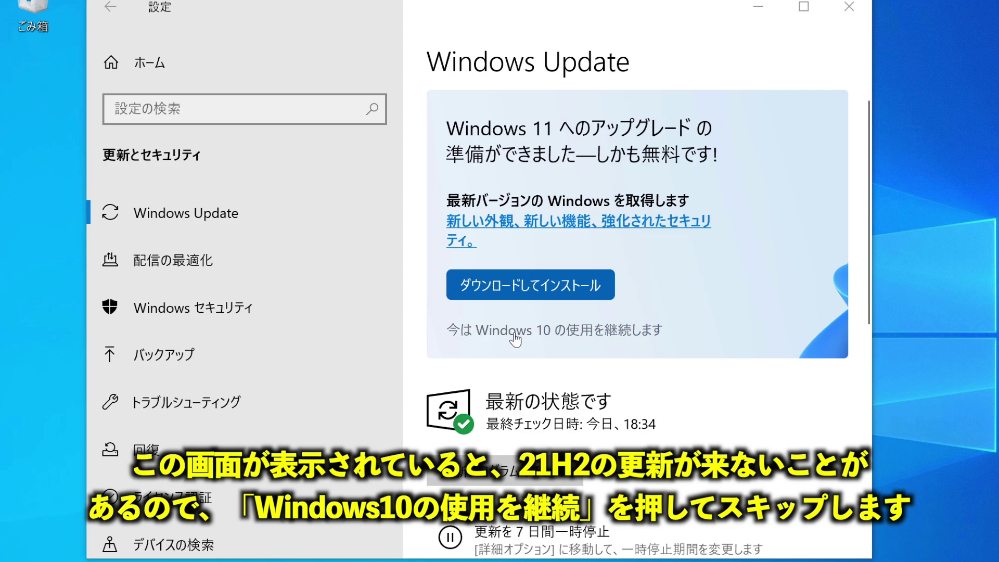
Decline the Windows 11 upgrade offer in Windows Update and choose to keep using Windows 10 for now.
left_click(554, 331)
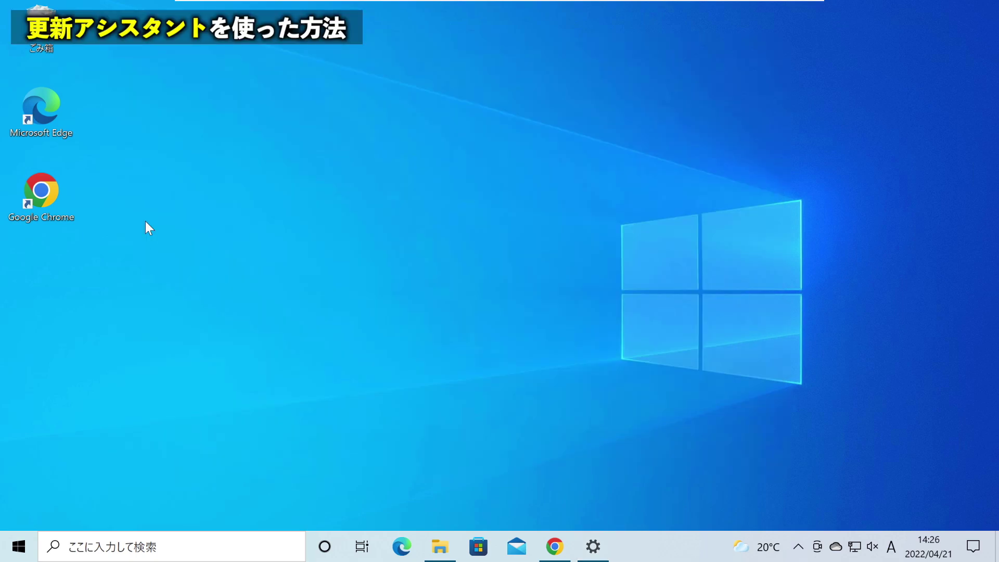
Open Google Chrome, search Google for "windows10" and open Microsoft's Windows 10 download page from the results.
double_click(58, 197)
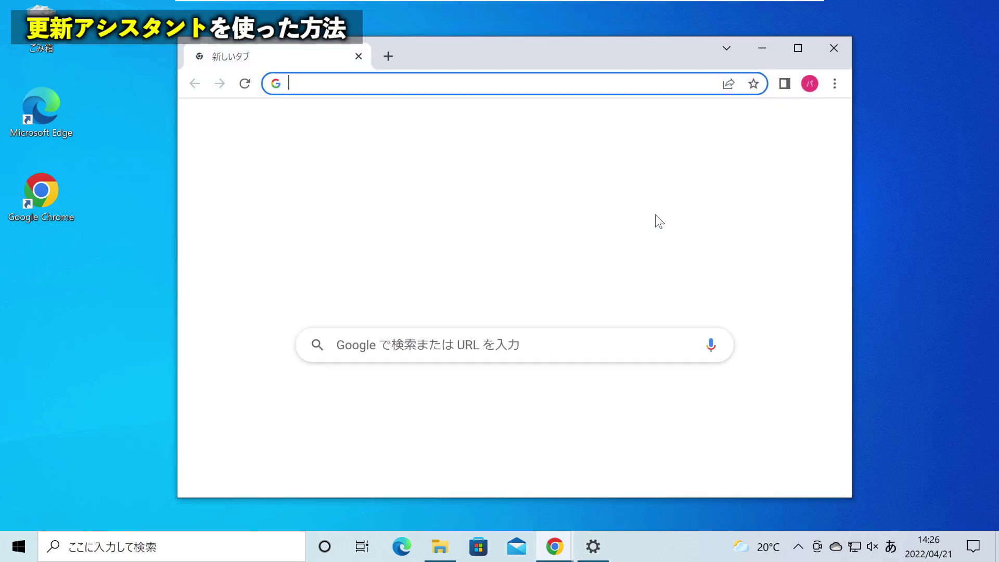
left_click(378, 335)
key("Zenkaku_Hankaku")
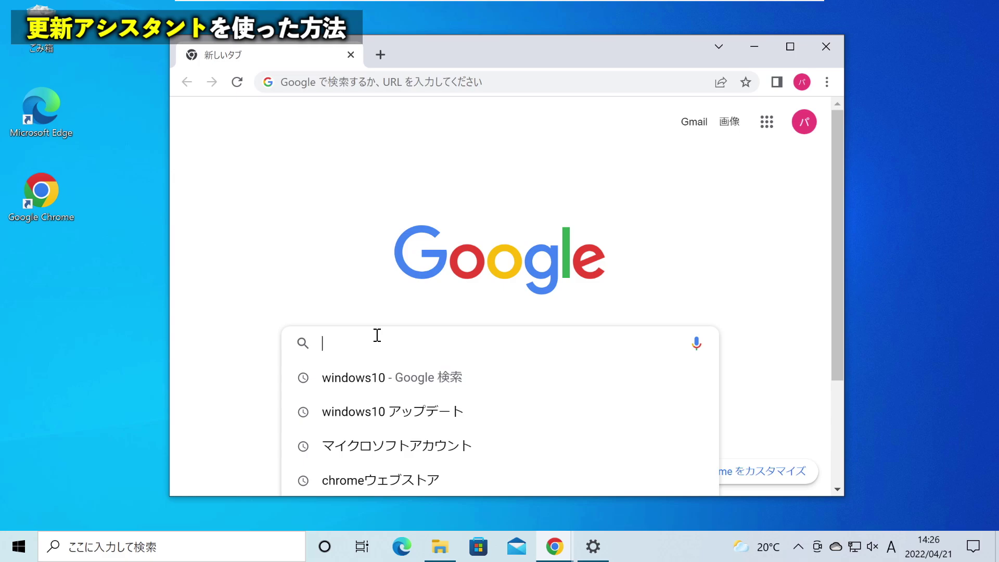
type("windows19")
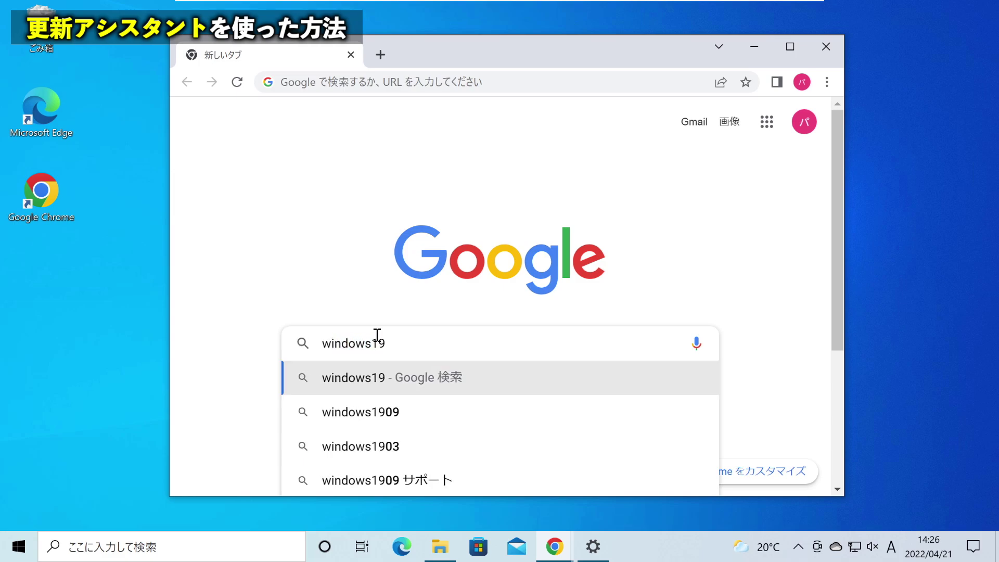
key("BackSpace")
type("0")
key("Return")
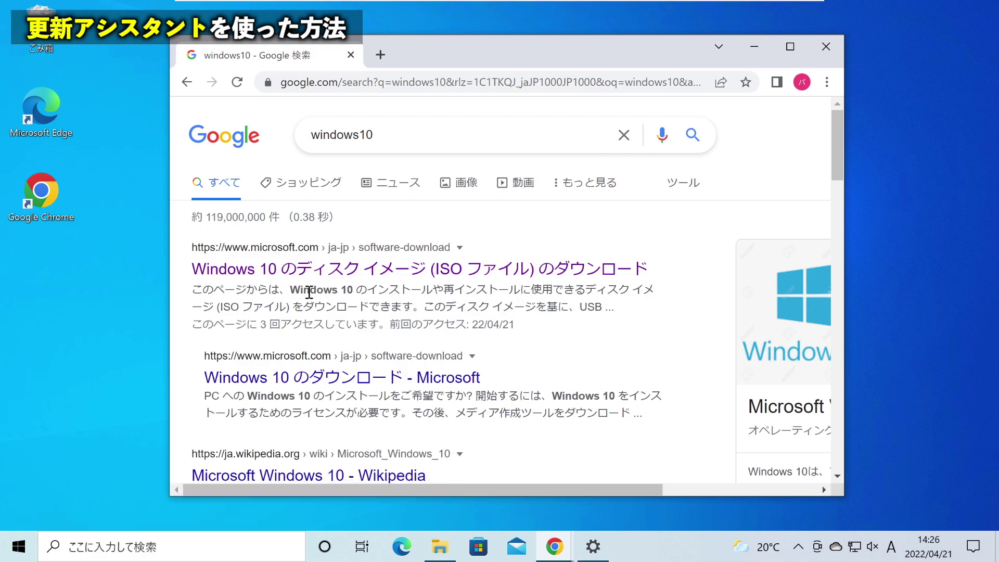
left_click(347, 270)
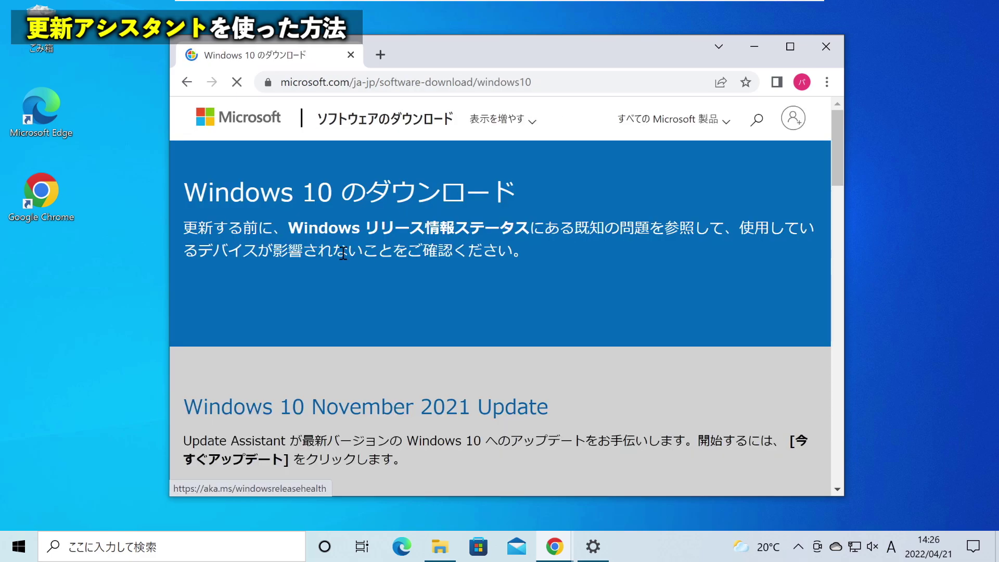
Download the Update Assistant from the "Windows 10 November 2021 Update" section of the page.
left_click_drag(294, 195, 466, 196)
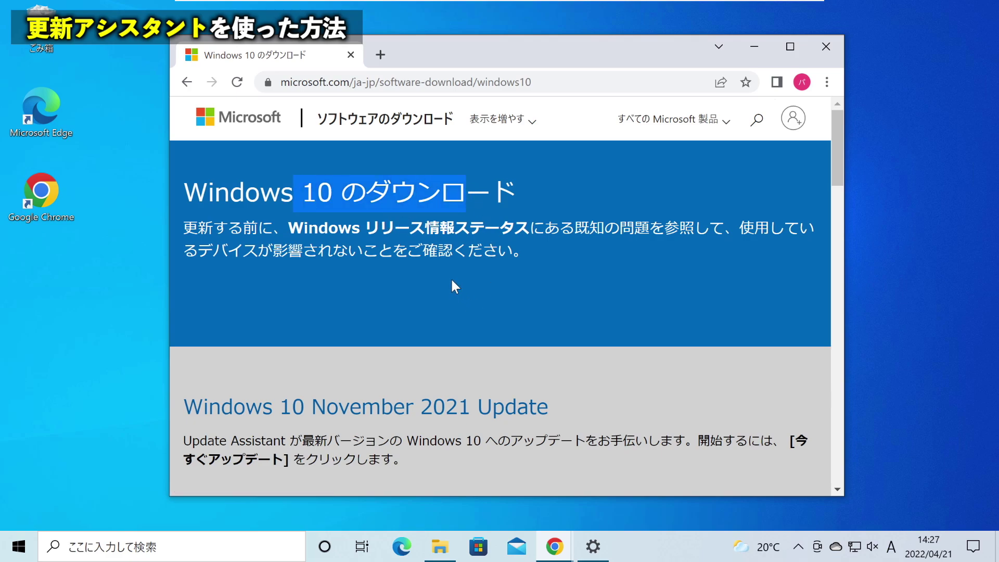
scroll(450, 281, "down", 5)
scroll(274, 257, "up", 2)
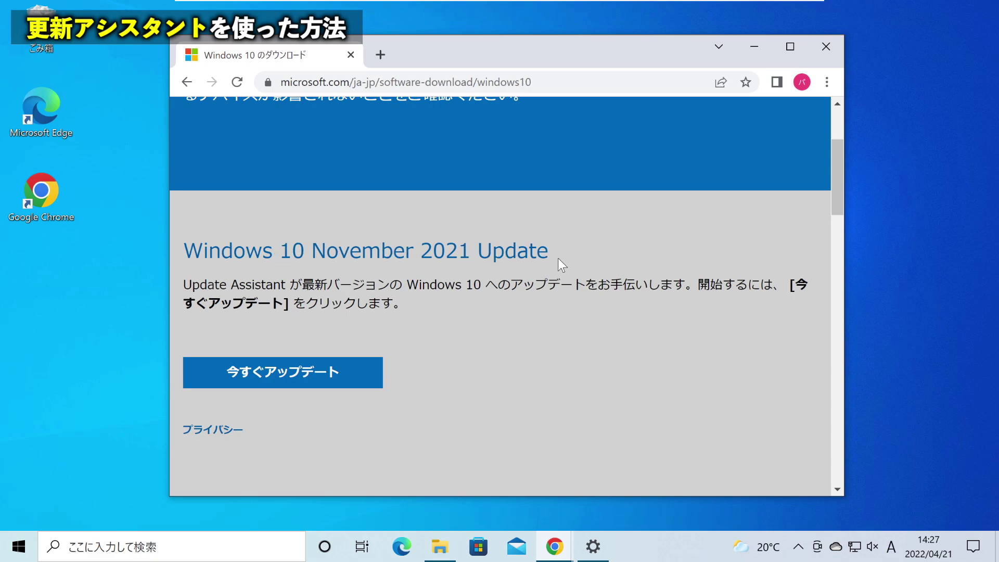
left_click_drag(558, 261, 183, 267)
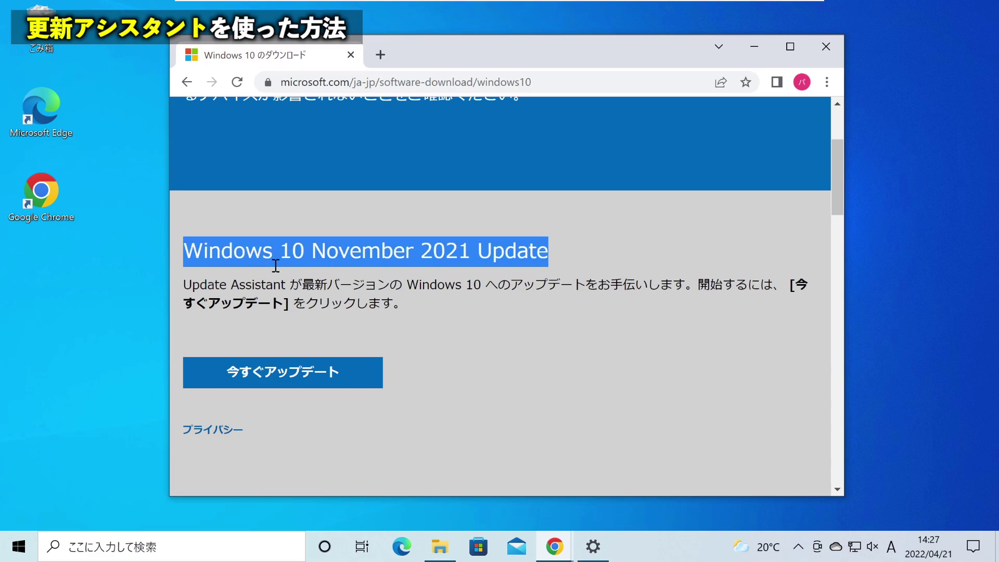
left_click(288, 380)
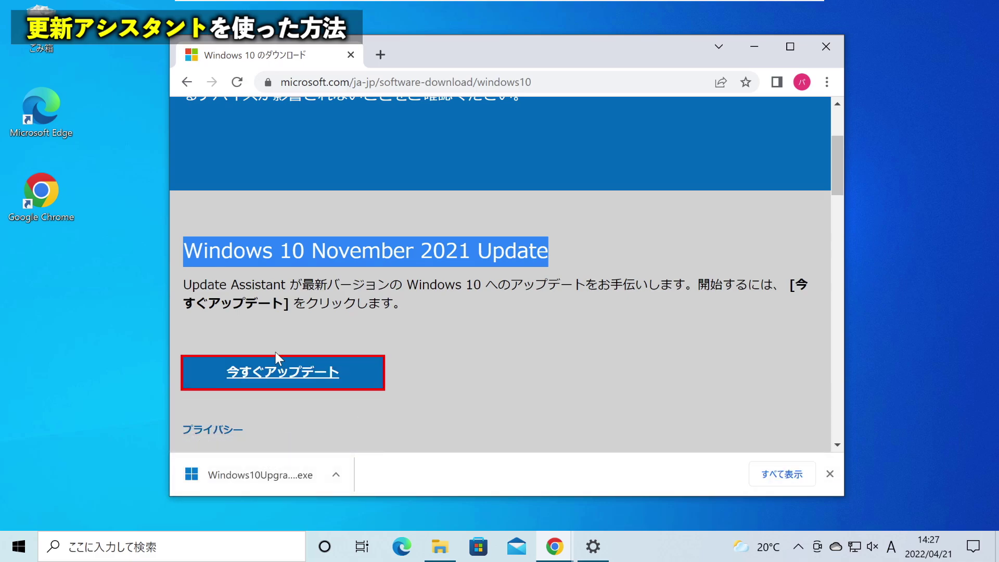
Run the downloaded Update Assistant with permission to change the device, and start the update to Windows 10 version 21H2.
left_click(249, 476)
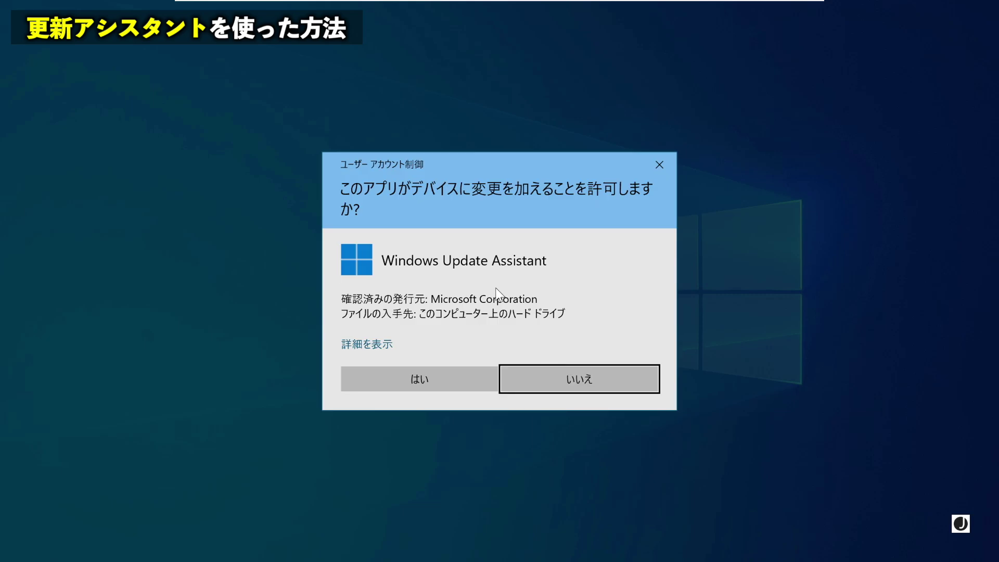
left_click(427, 370)
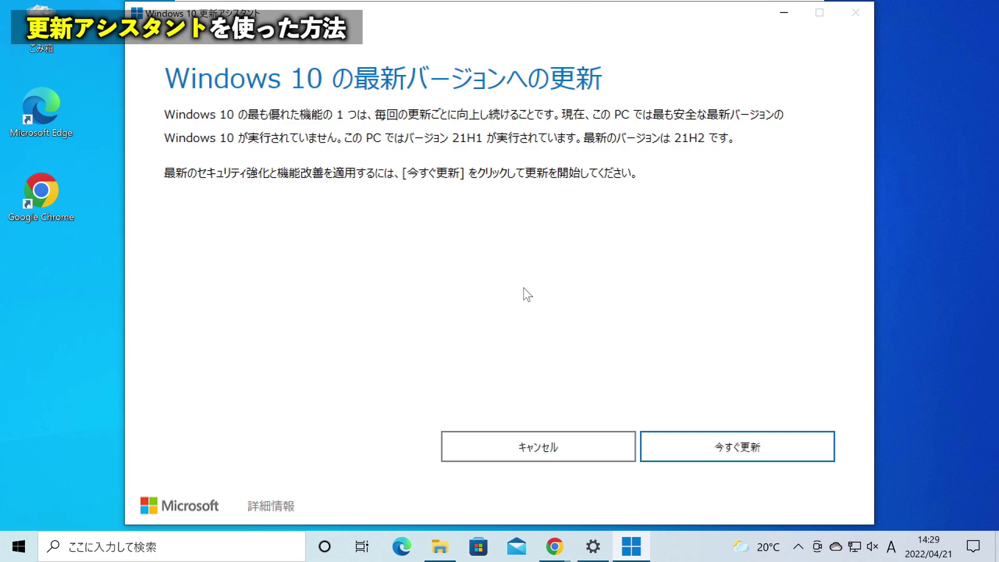
left_click(733, 452)
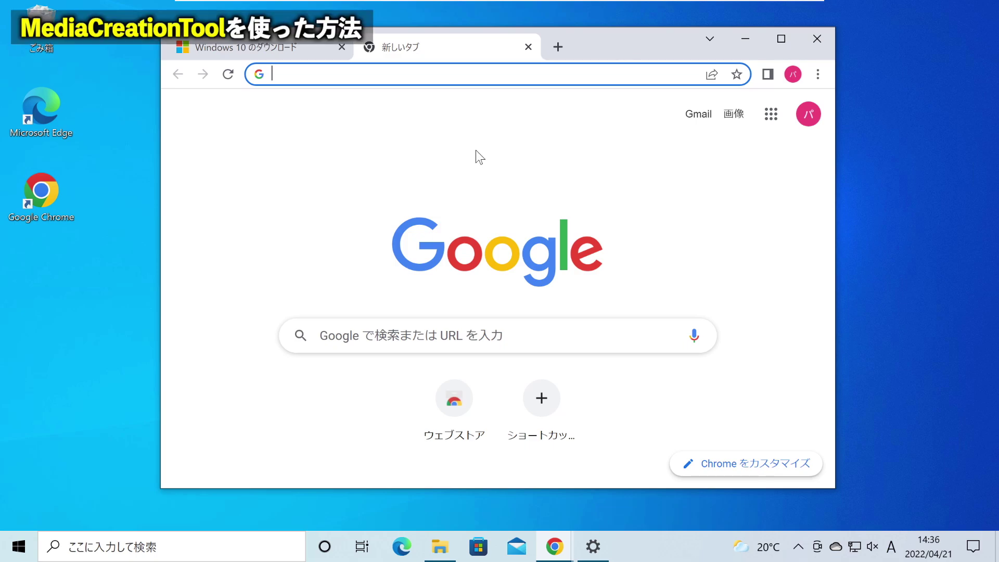
left_click(250, 47)
left_click(409, 50)
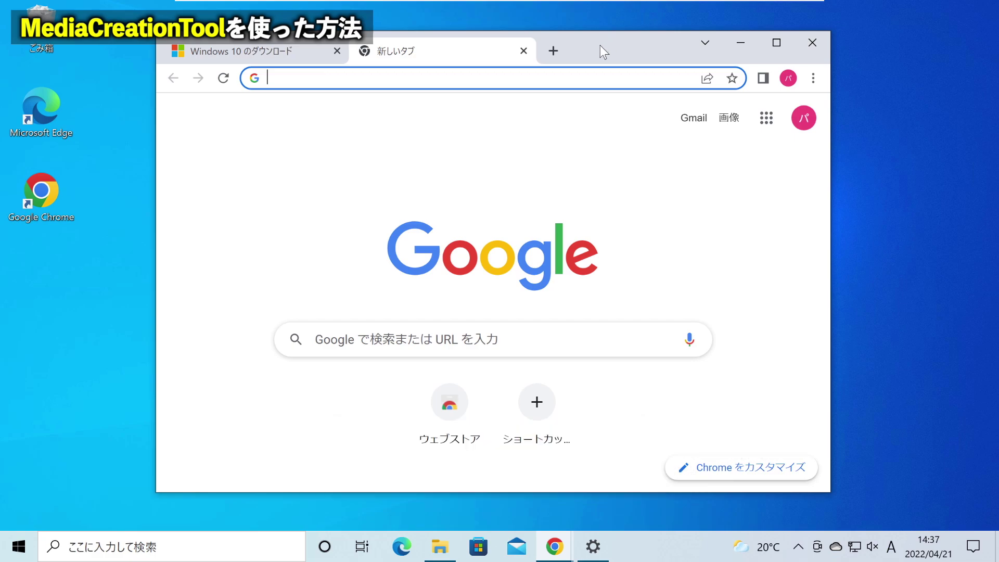
key("ctrl+shift+Tab")
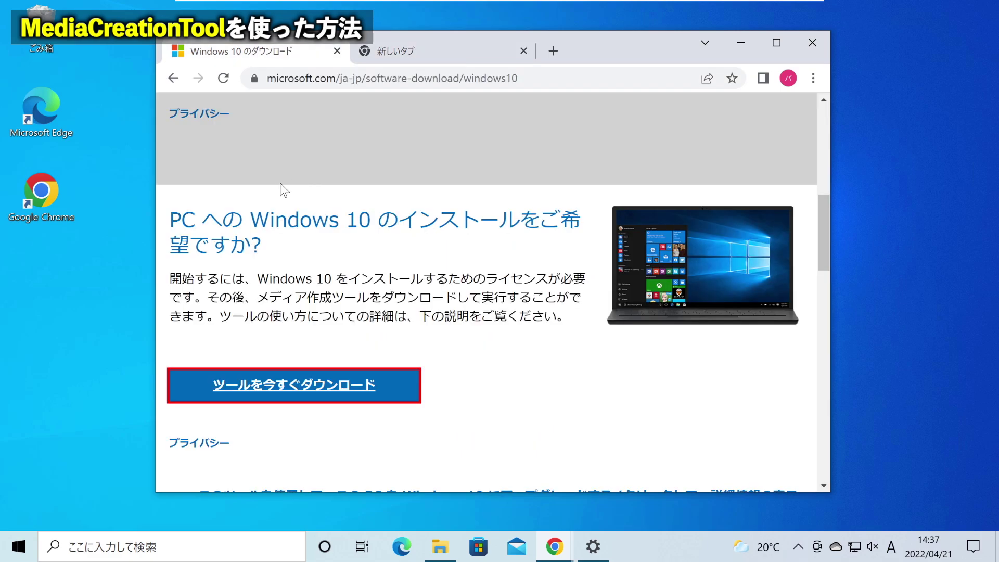
left_click(395, 53)
Search Google for "windows10" in the new tab and open Microsoft's Windows 10 software download page.
left_click(353, 341)
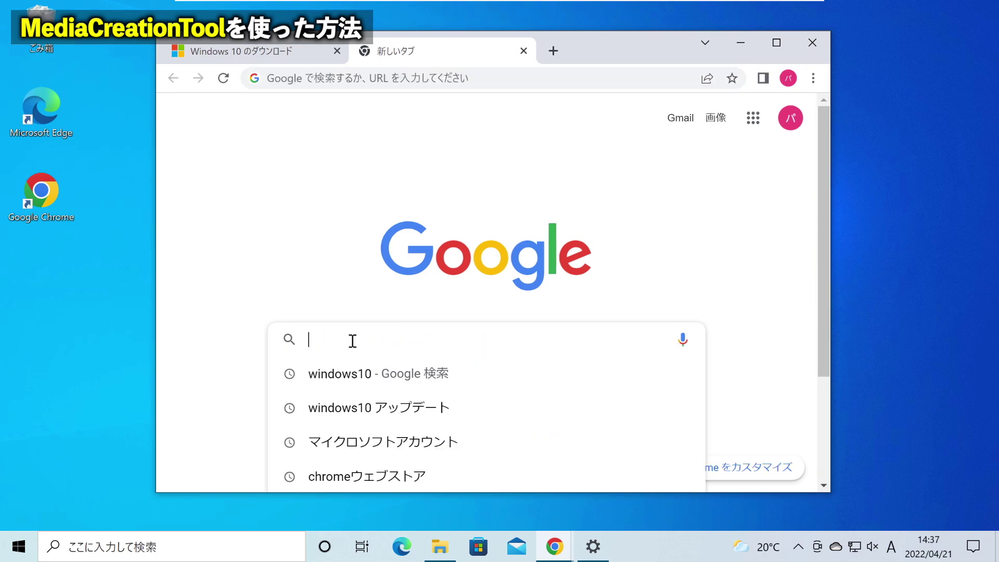
type("windows10")
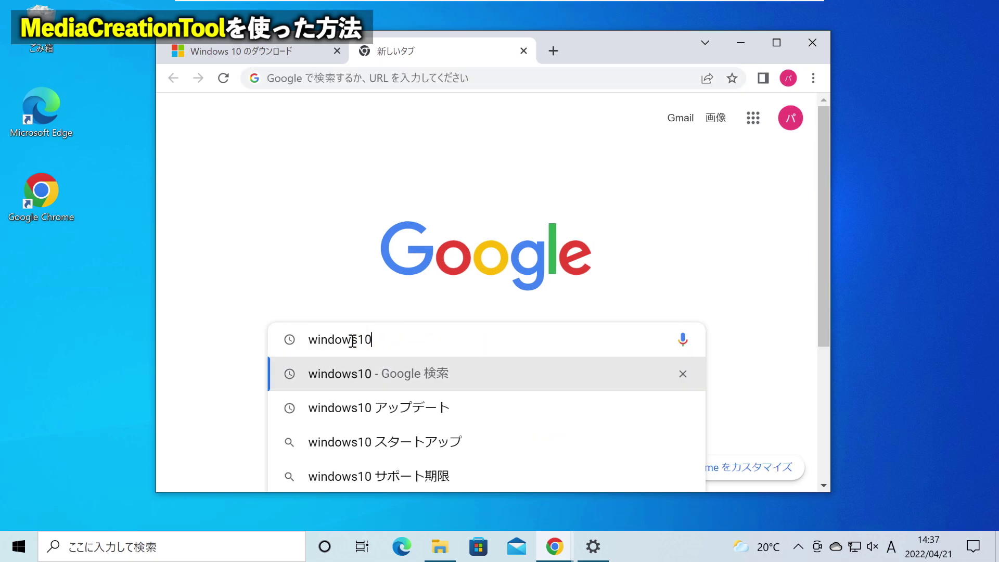
key("Return")
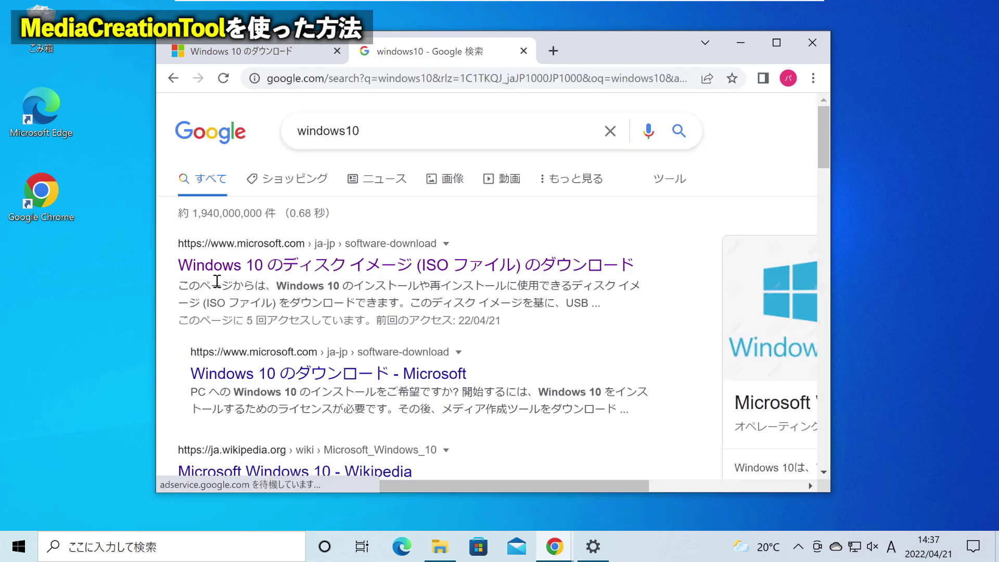
left_click(357, 271)
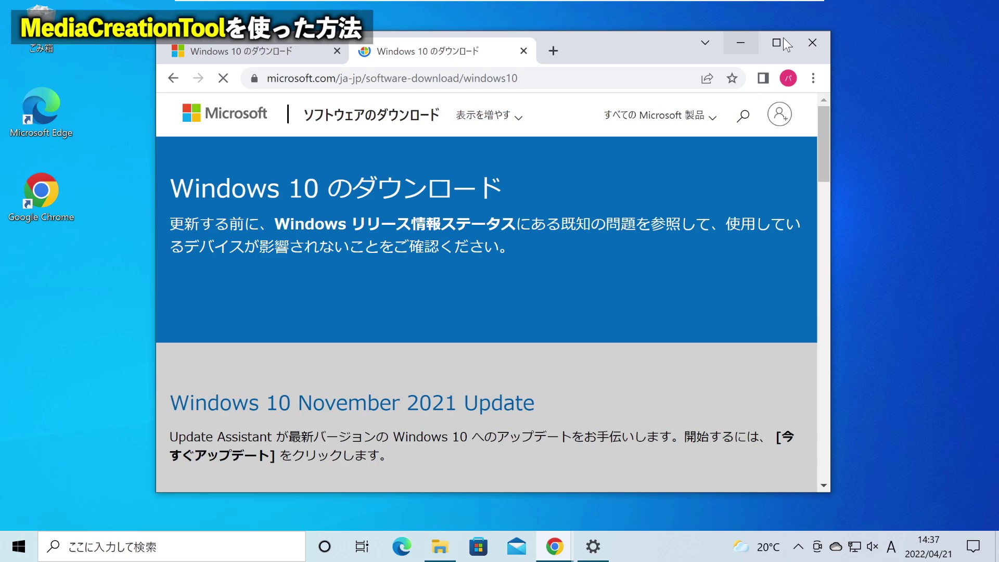
Download the Windows 10 media creation tool from Microsoft's page and run it, allowing it to make changes to the device.
left_click(777, 42)
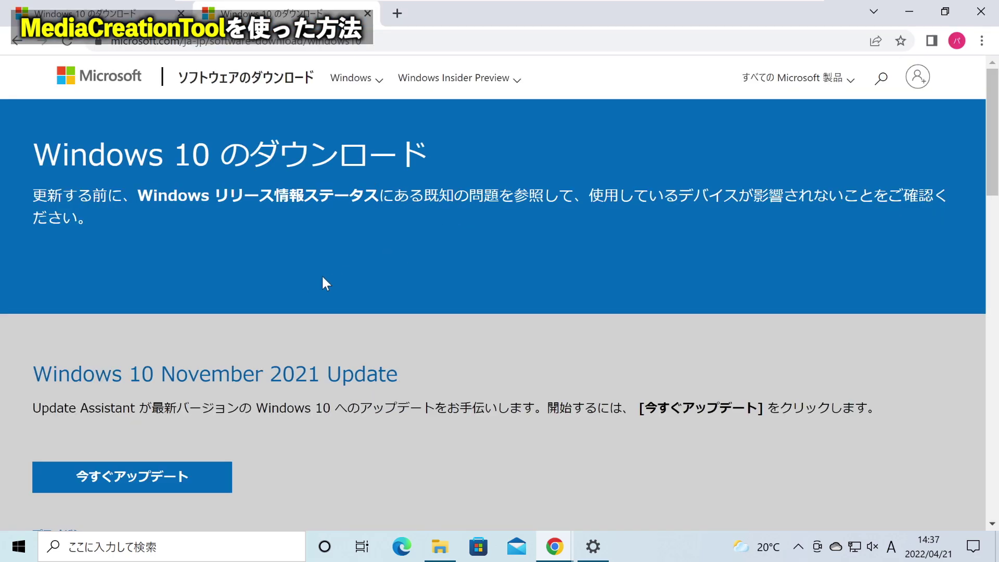
scroll(312, 284, "down", 3)
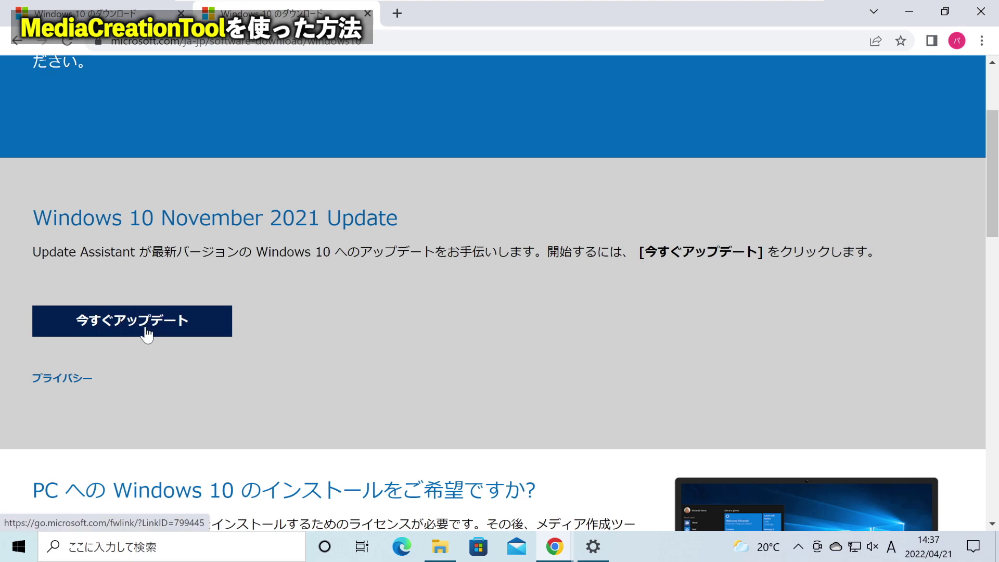
scroll(148, 334, "down", 6)
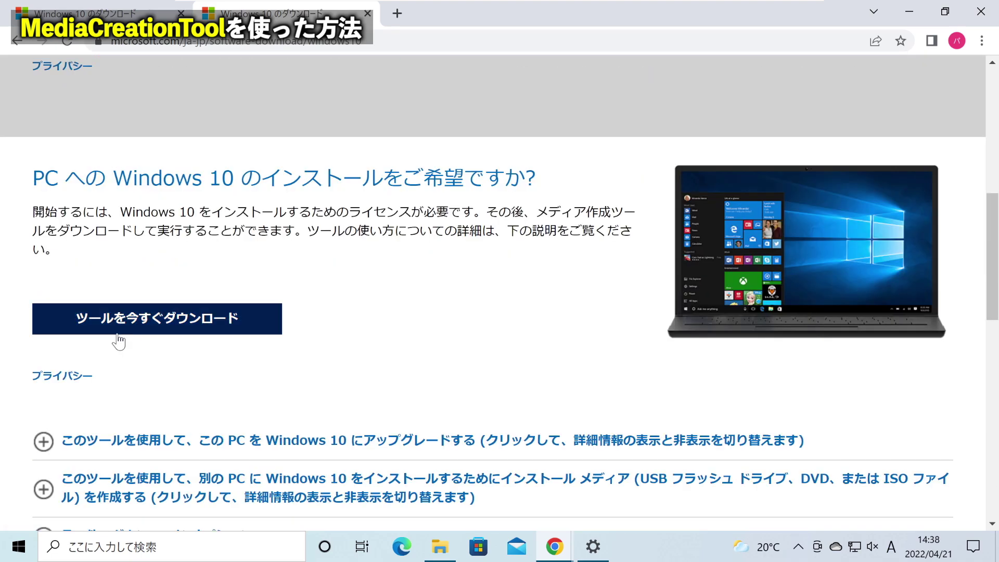
left_click(147, 318)
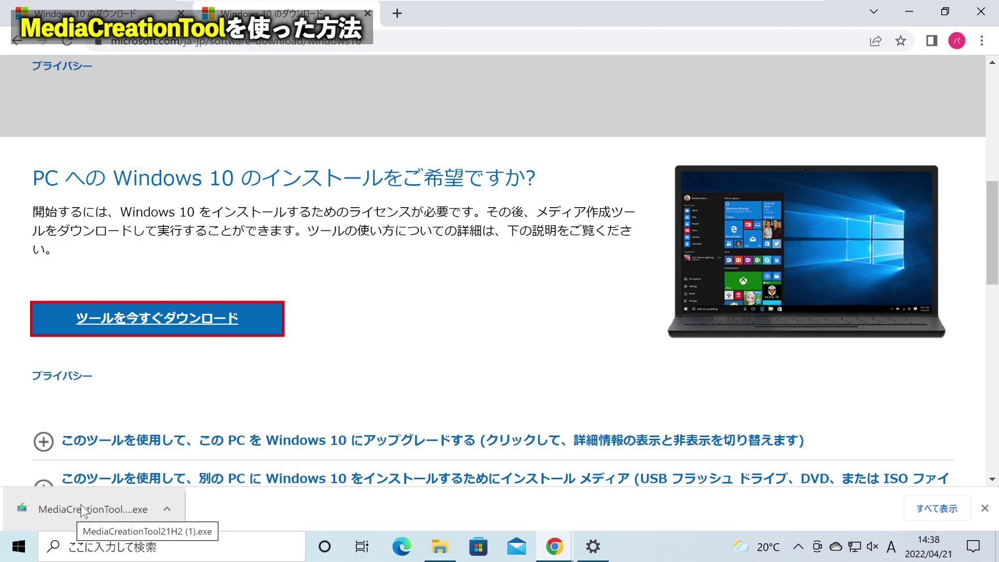
left_click(84, 509)
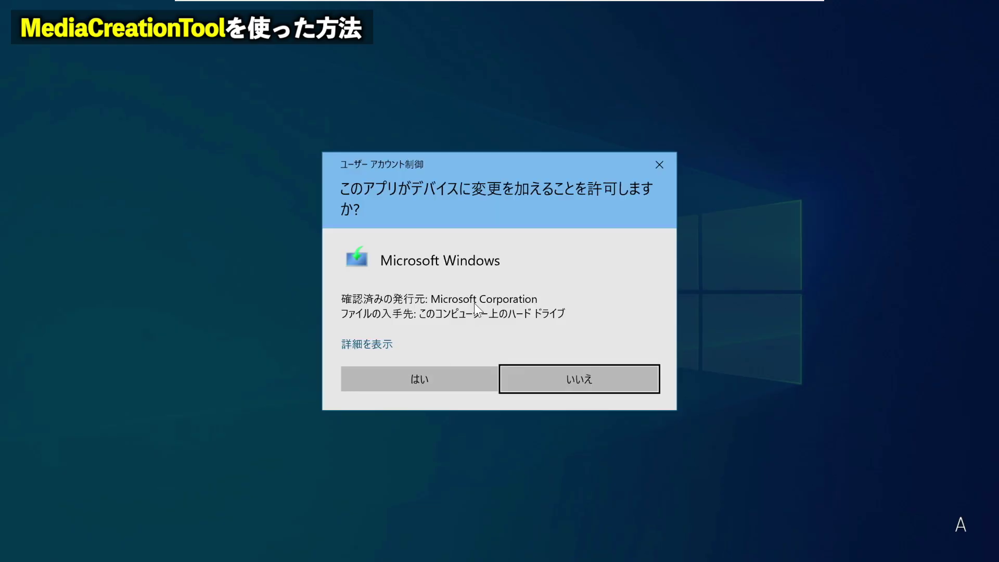
left_click(420, 379)
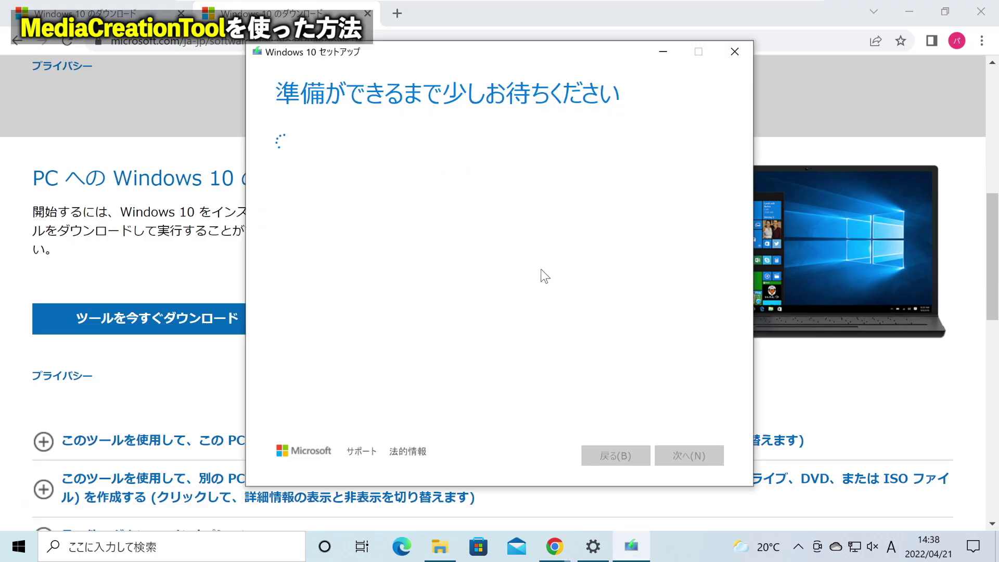